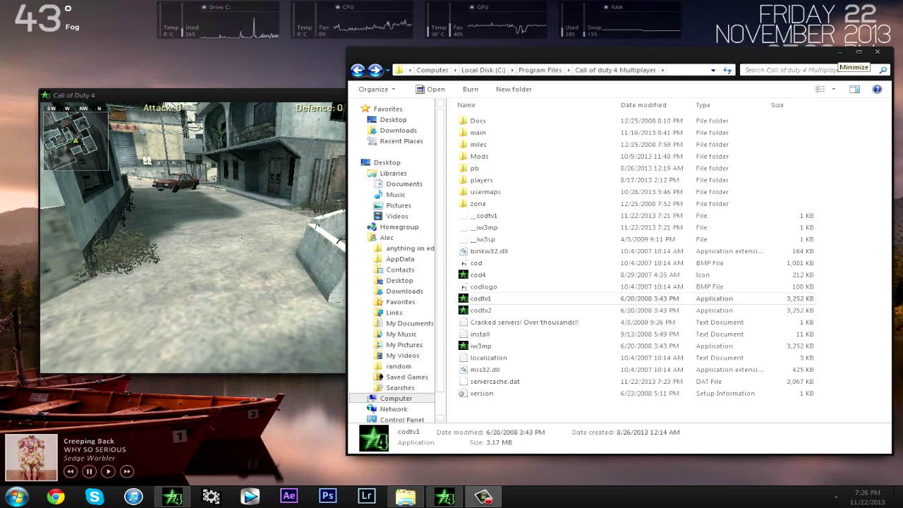
Minimize the folder window and enter the command /devmap mp_crash in the console of the game showing the empty street.
click(840, 52)
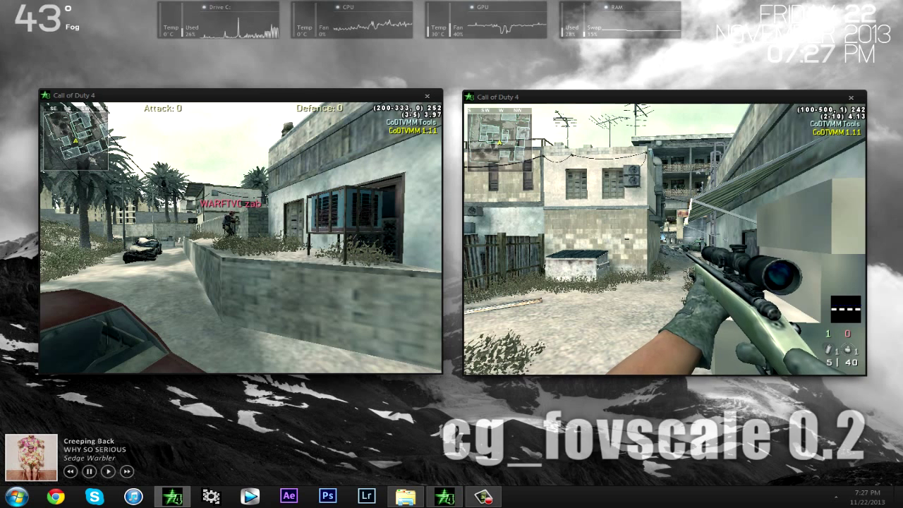
key(grave)
text(/devmap mp_crash)
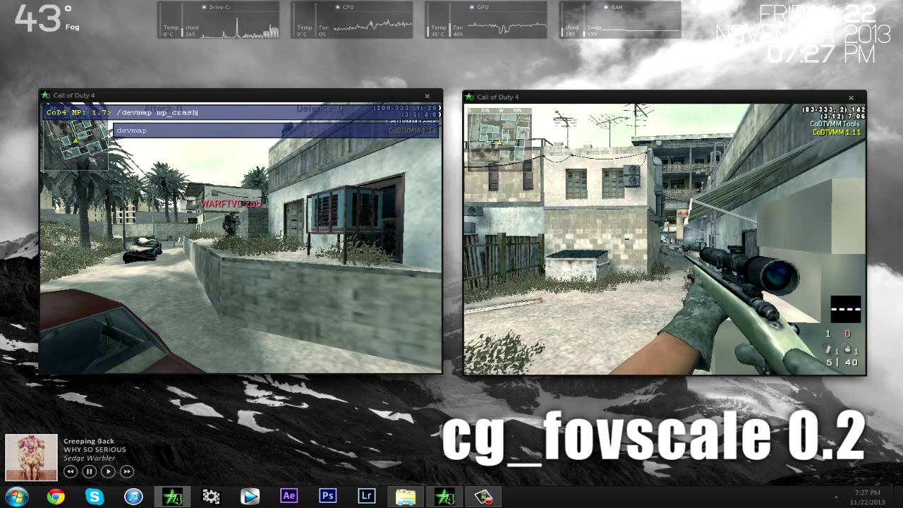
key(Return)
Set cg_fovscale to 0.2 through the console of the spectating game.
text(/c)
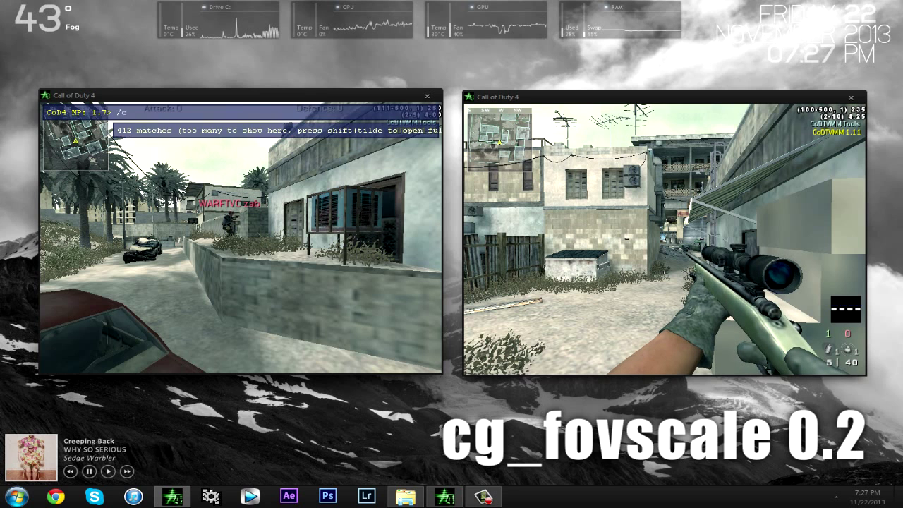
text(g_fov)
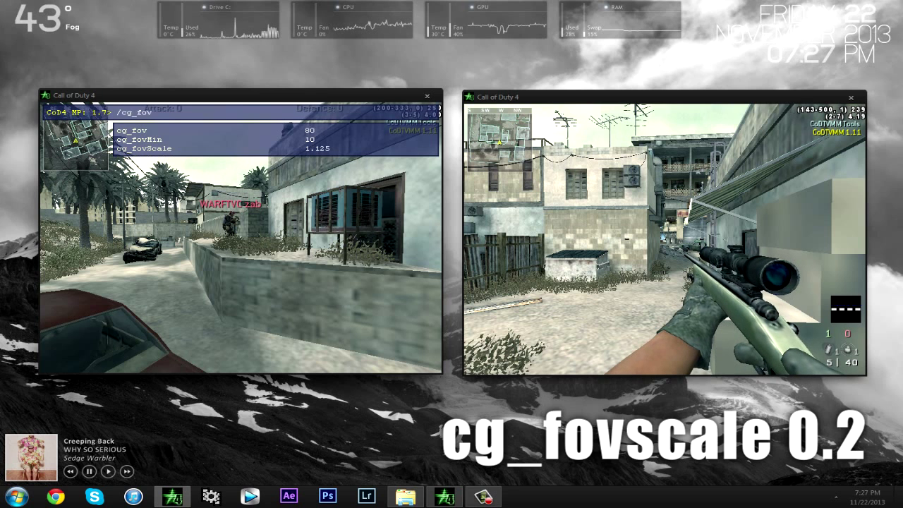
text(scale 0.2)
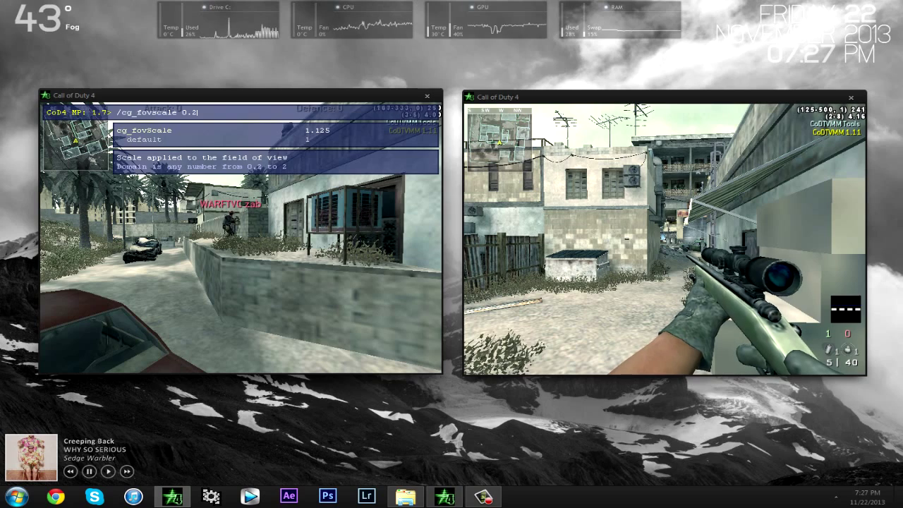
key(Return)
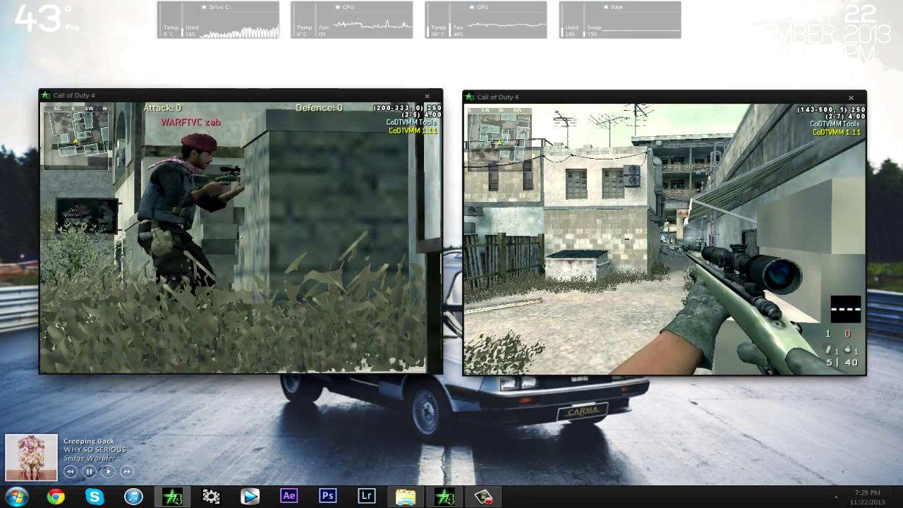
Add camera flight positions in the spectating game, including one beside the red car.
key(f)
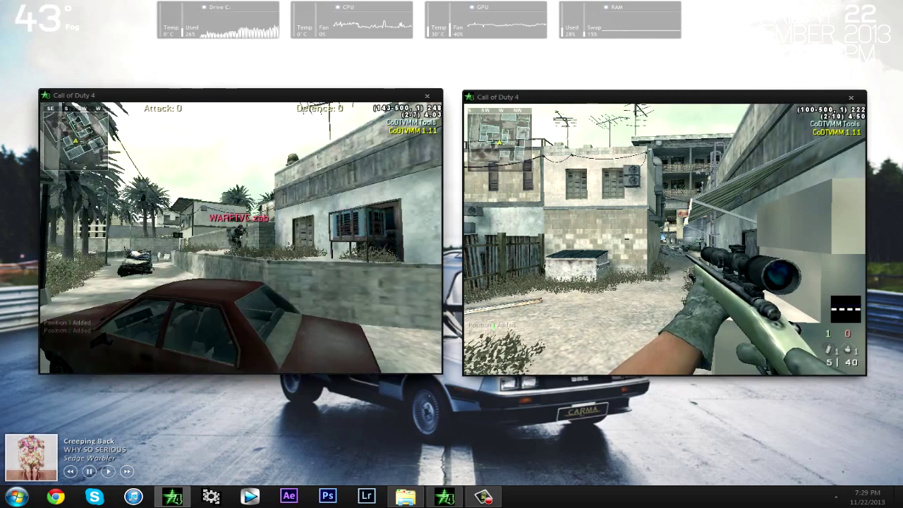
key(f)
key(grave)
key(grave)
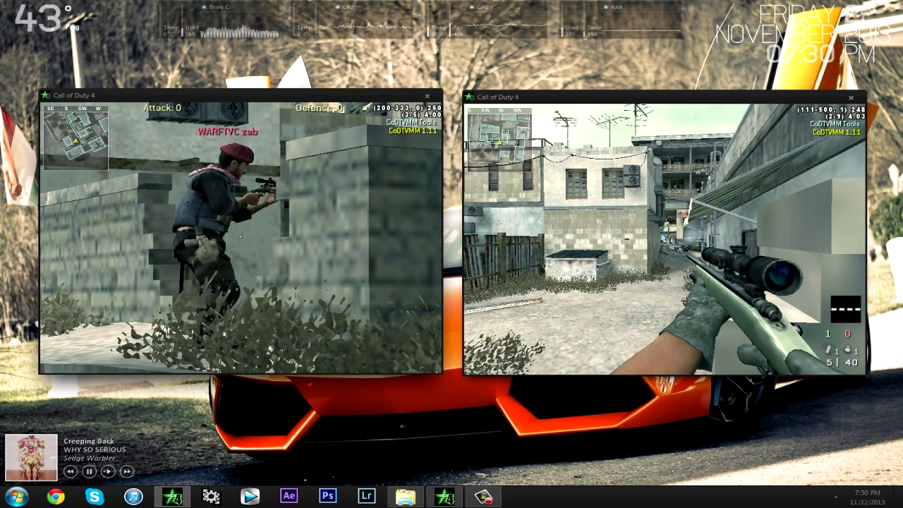
Set the timescale to 0.1 through the console of the spectating game.
key(grave)
text(/time)
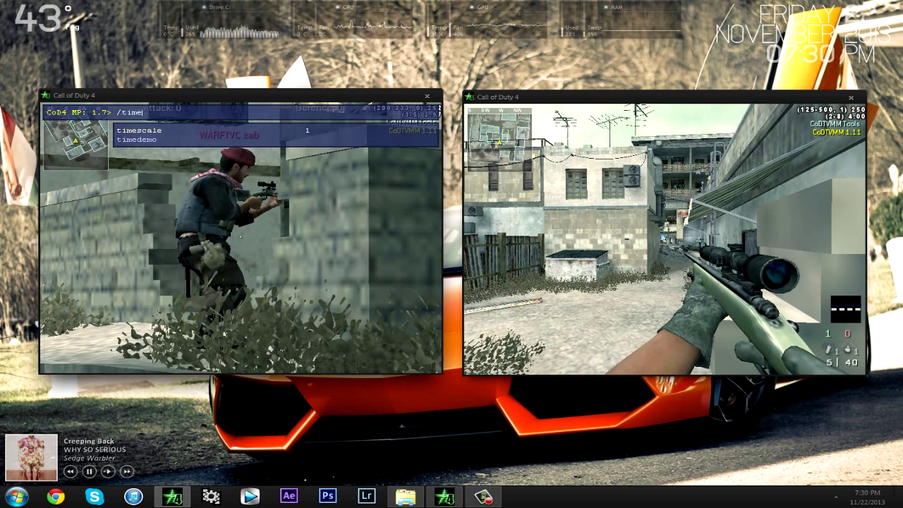
text(scal)
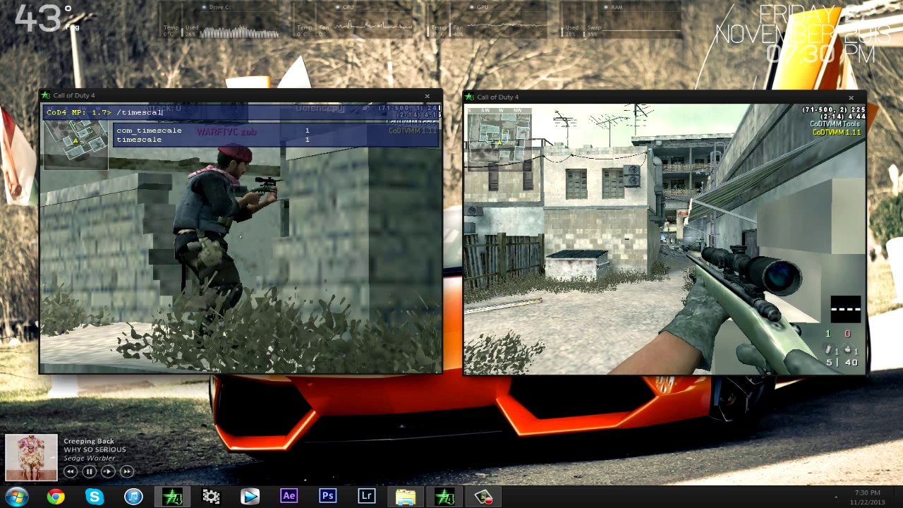
text(e 0.1)
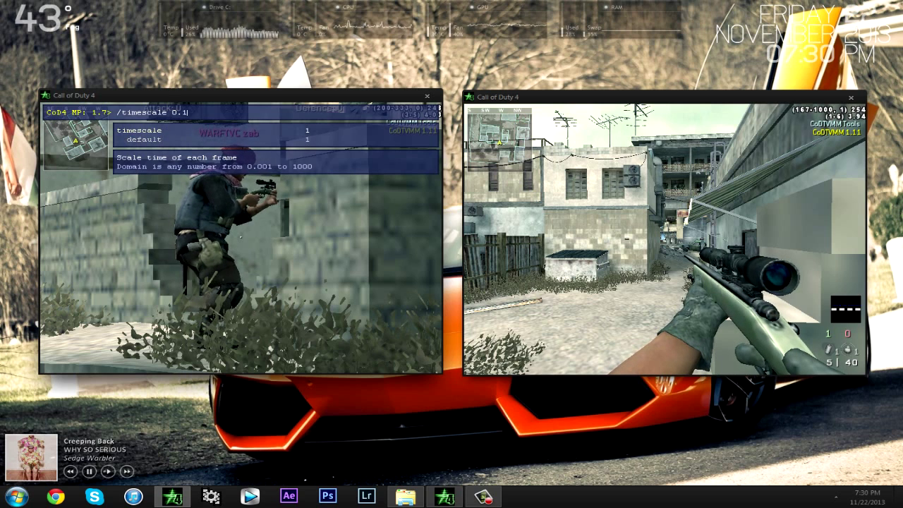
key(Return)
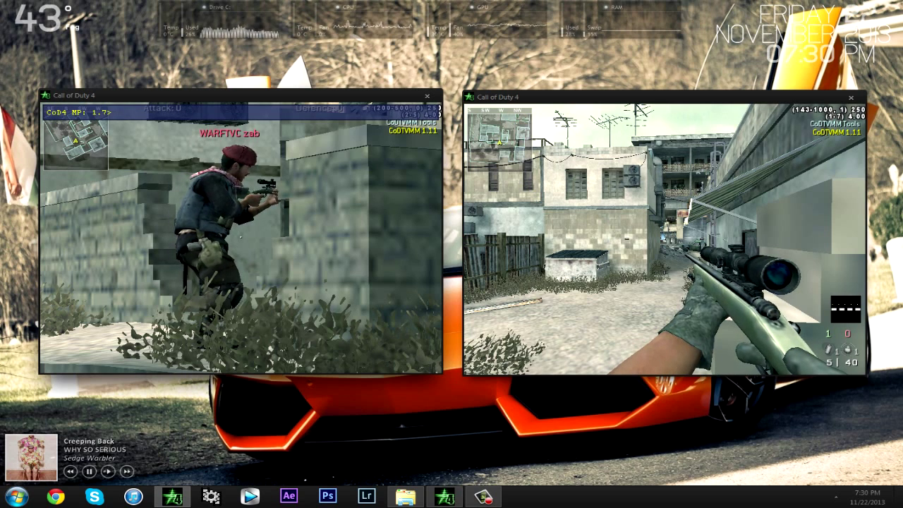
Start recording a demo named crash_tut_1 with the record command in the spectating game's console.
text(/recd)
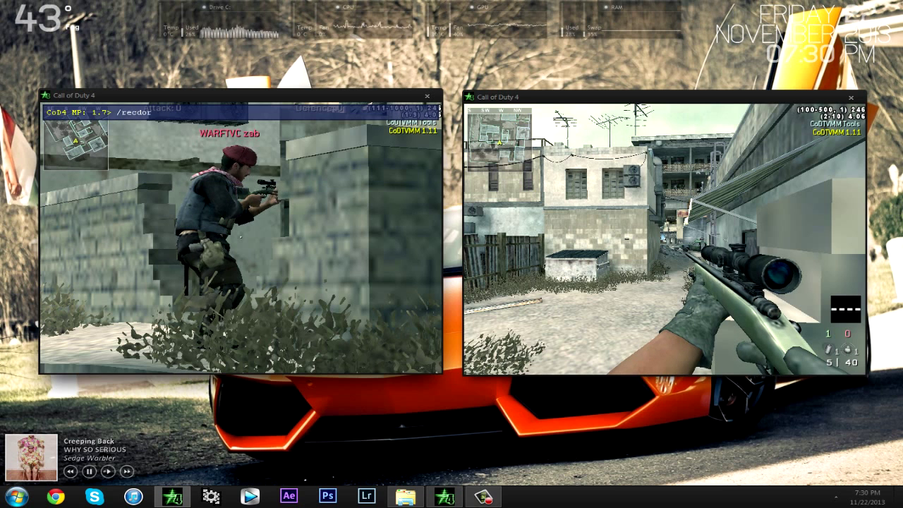
key(BackSpace)
text(ord )
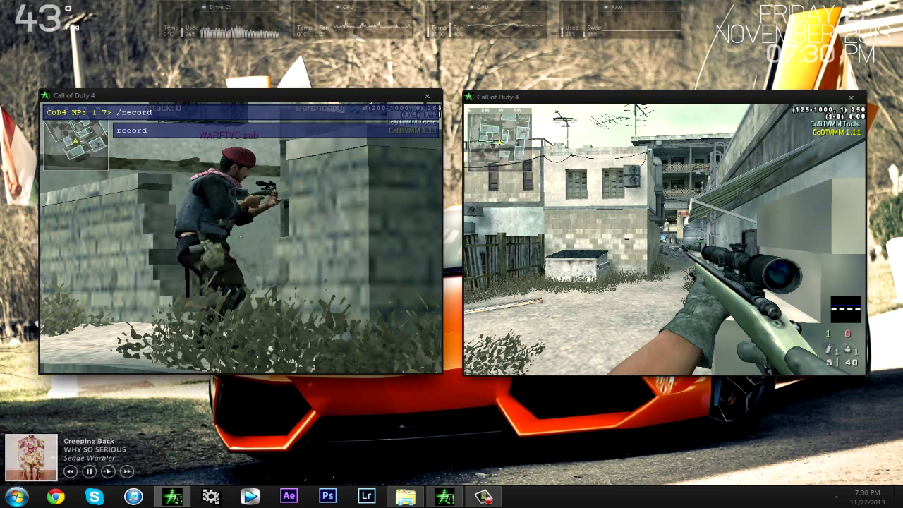
text(crash_tit)
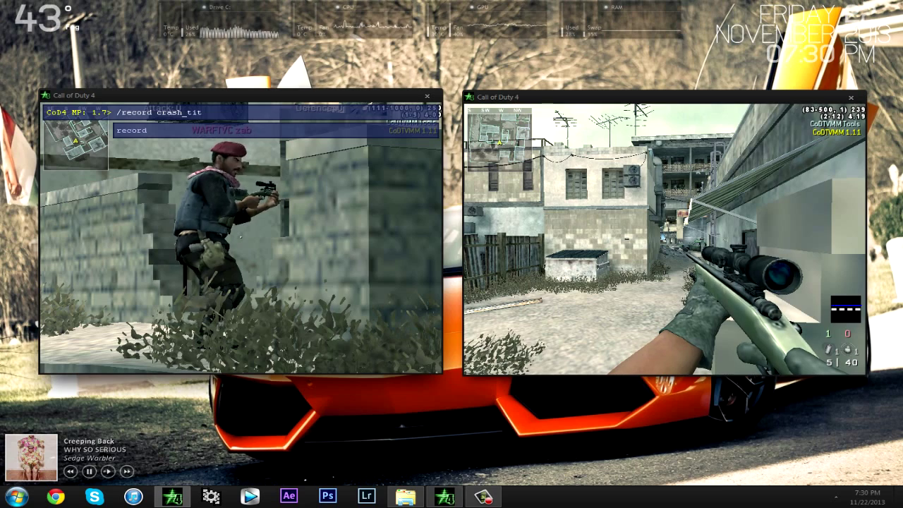
key(BackSpace)
key(BackSpace)
text(ut_1)
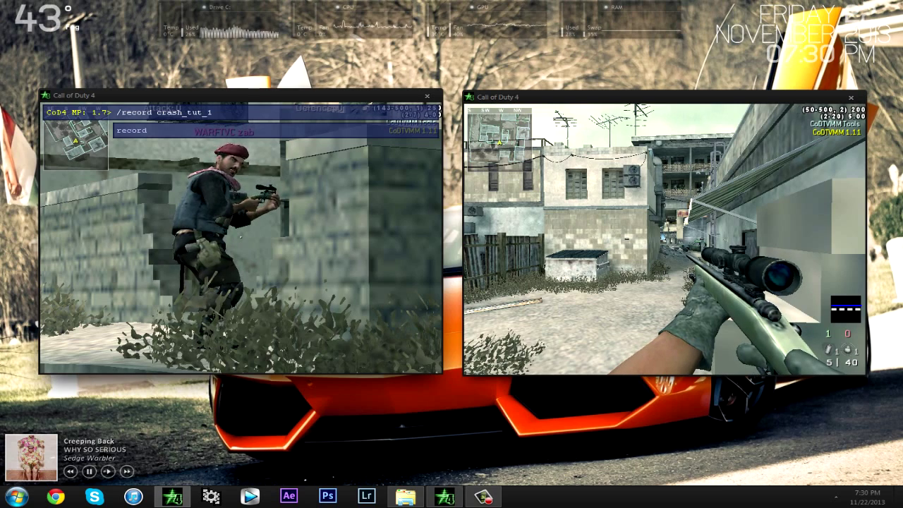
key(Return)
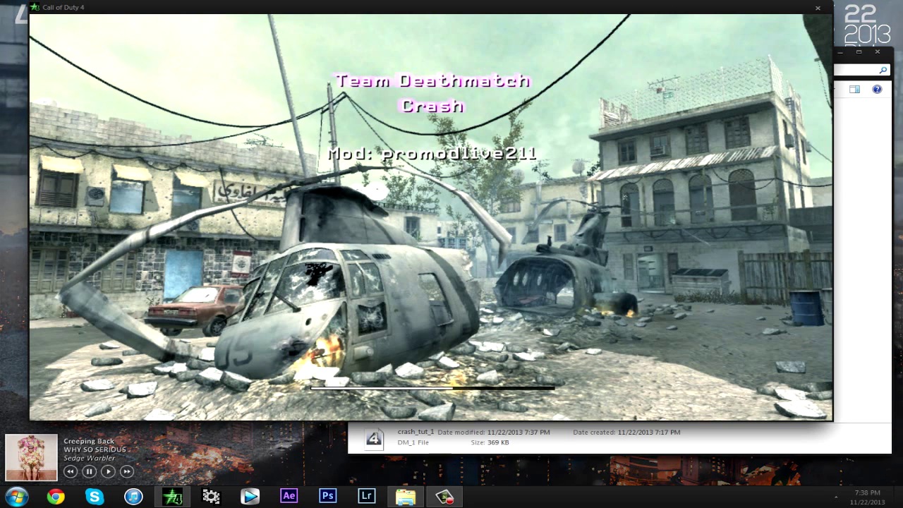
Load the config files for the Crash demo playback by running exec commands in the game console.
key(grave)
text(/exec)
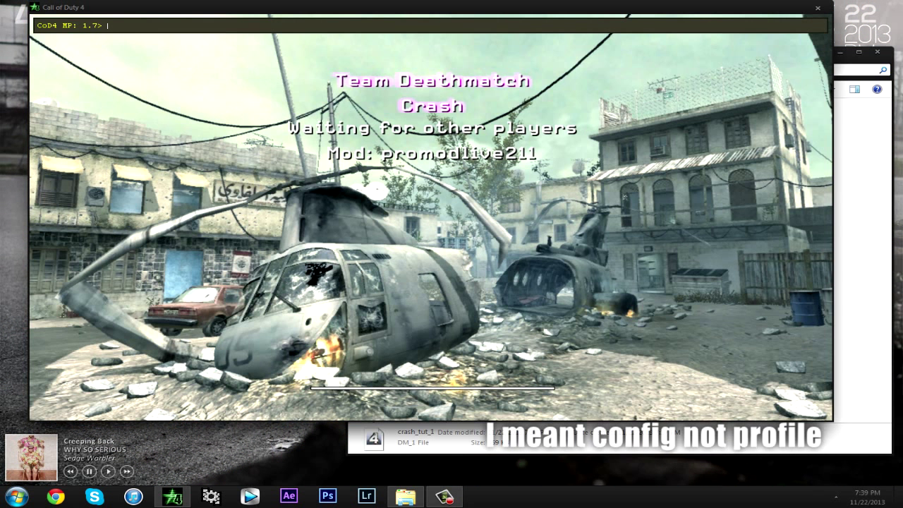
text( c)
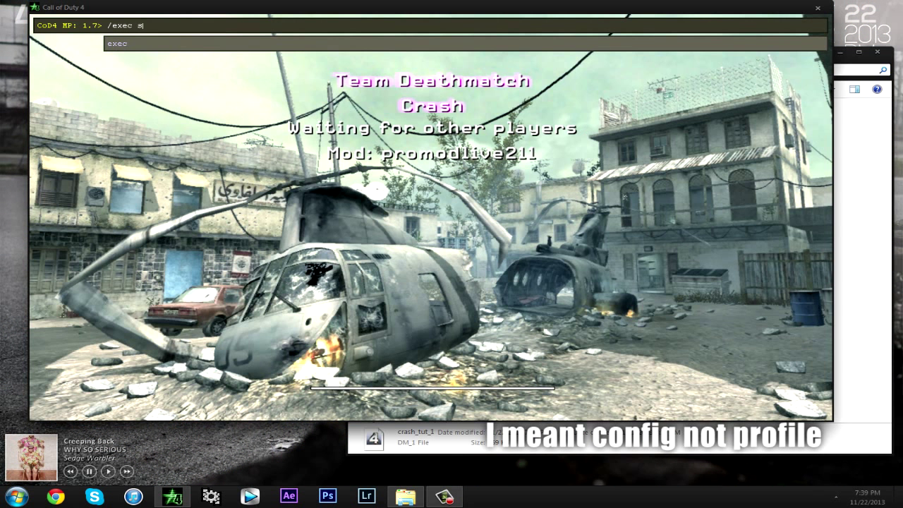
key(Return)
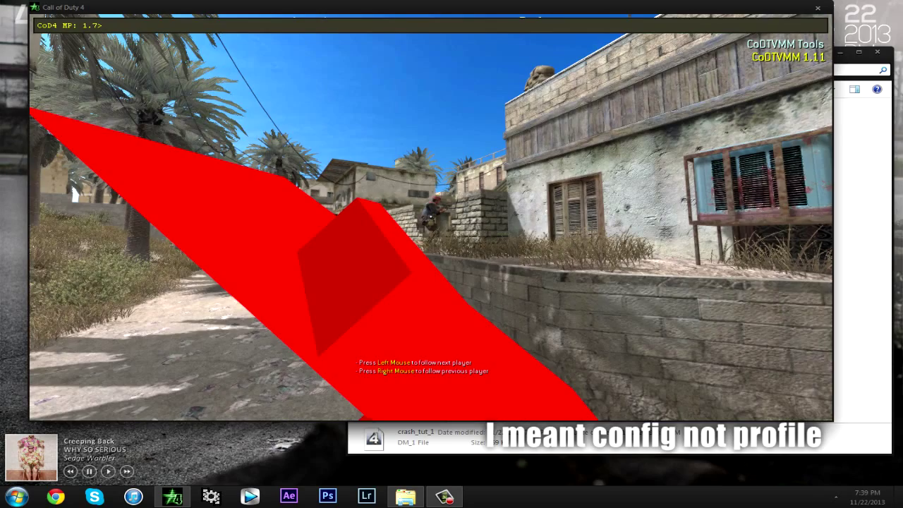
text(/exec)
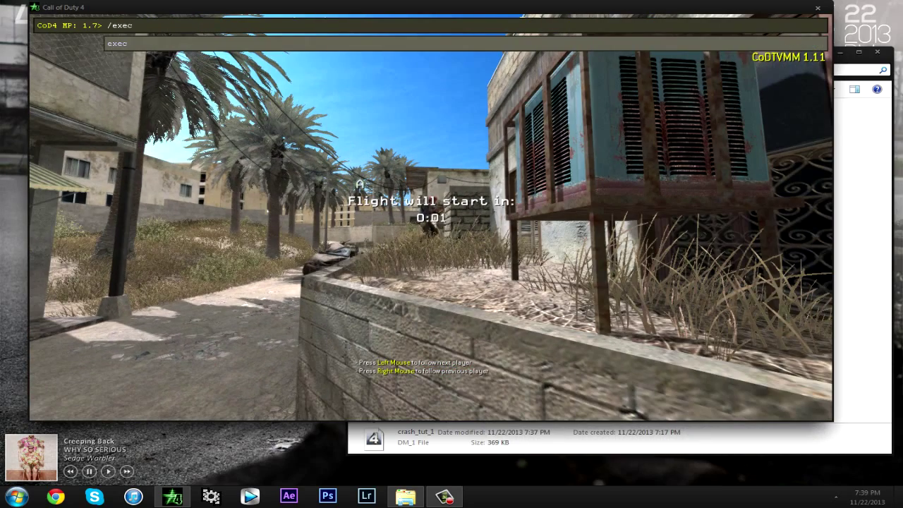
text( c1)
key(Return)
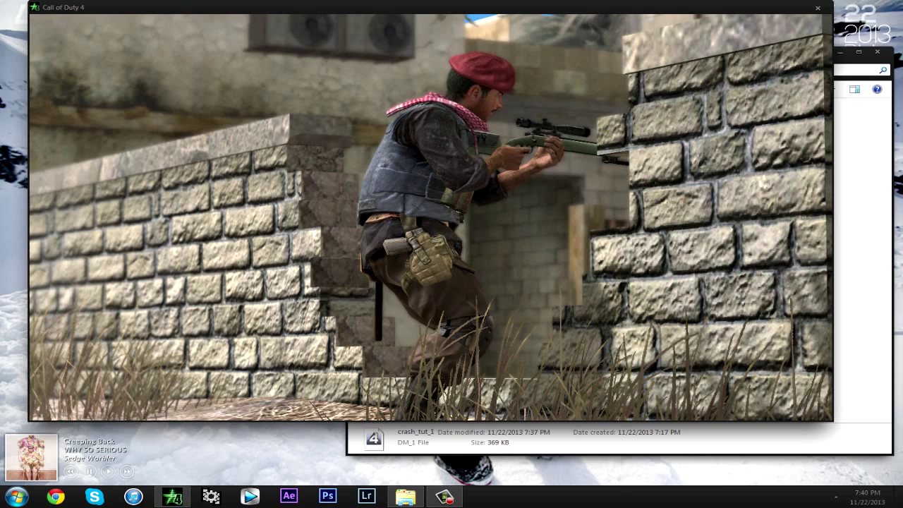
Close the game and the demos folder window to return to the desktop.
key(alt+Tab)
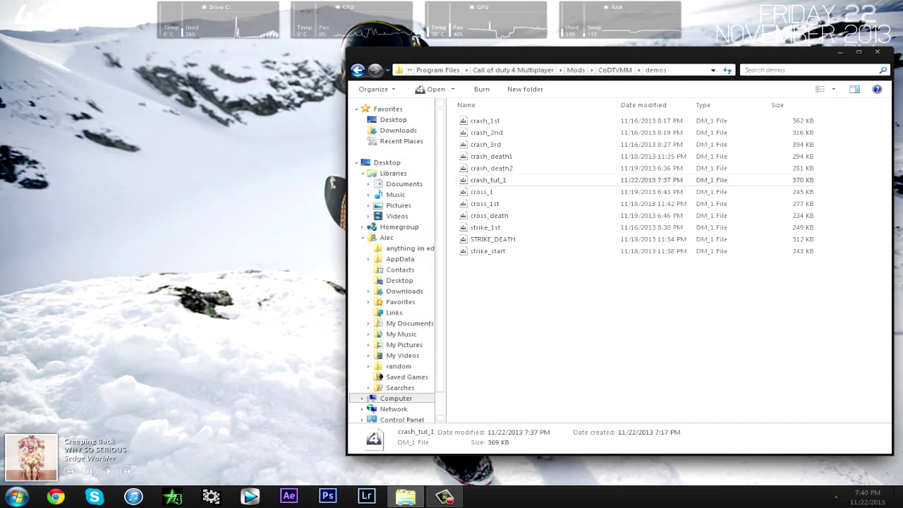
key(alt+F4)
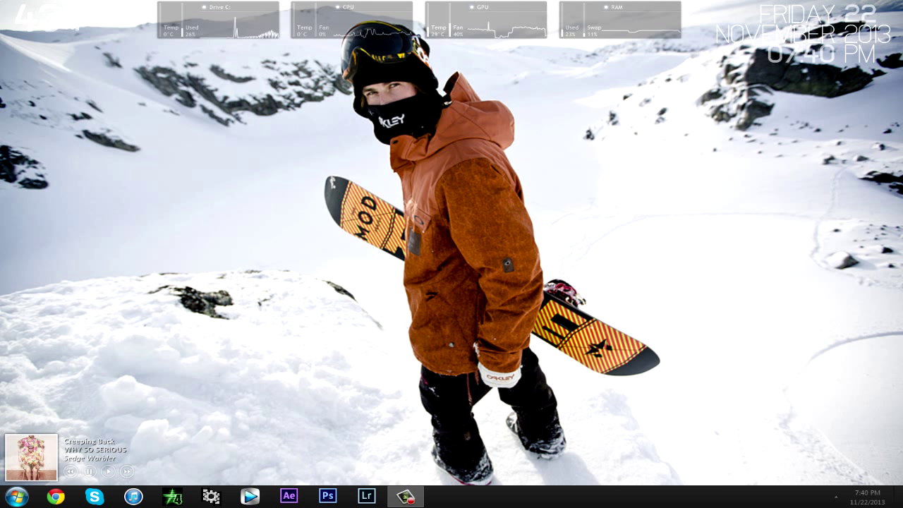